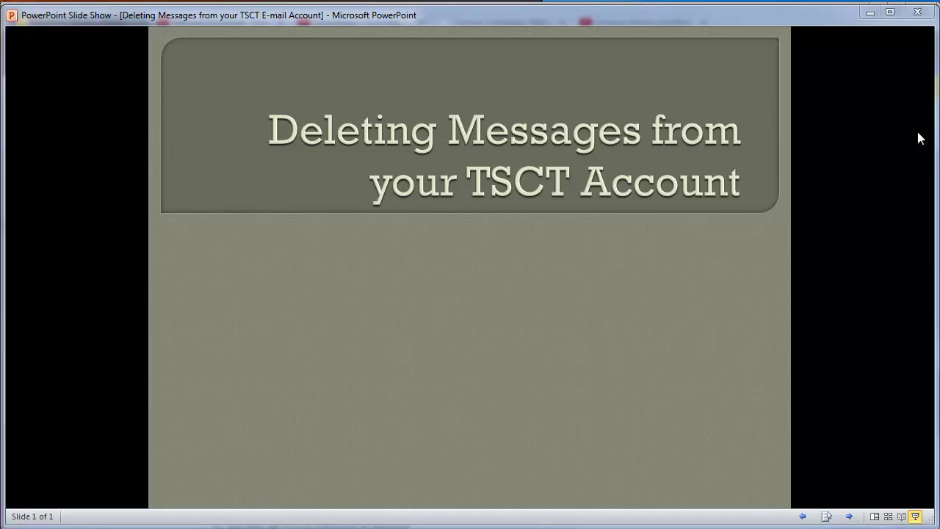
Close the PowerPoint slide show window to reveal the 5181-item Inbox
click(919, 14)
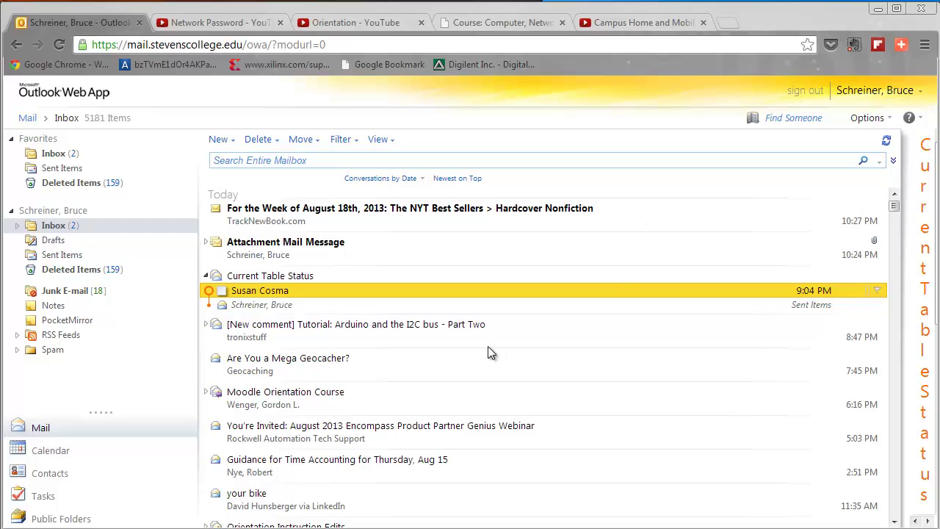
Find the 'Guidance for Time Accounting for Thursday, Aug 15' message and delete it from the Inbox
click(459, 331)
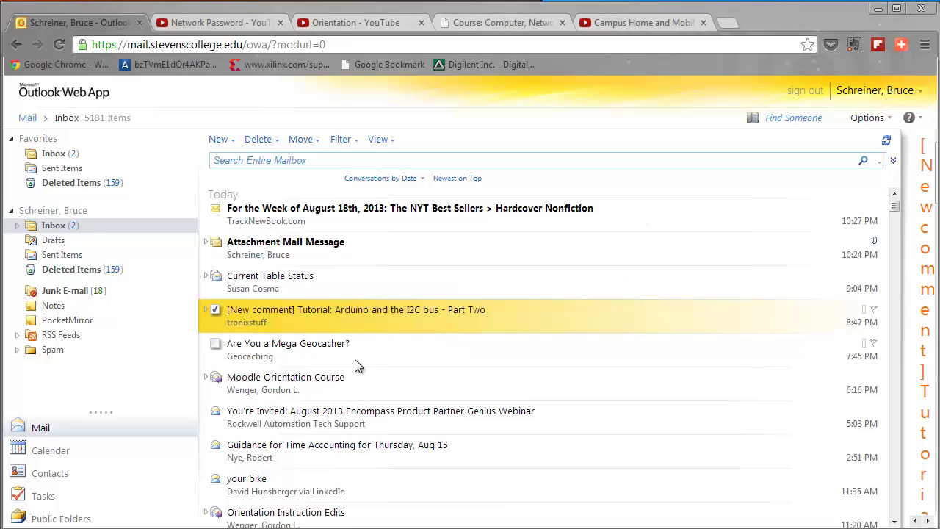
click(355, 359)
click(443, 320)
scroll(483, 400, down, 1)
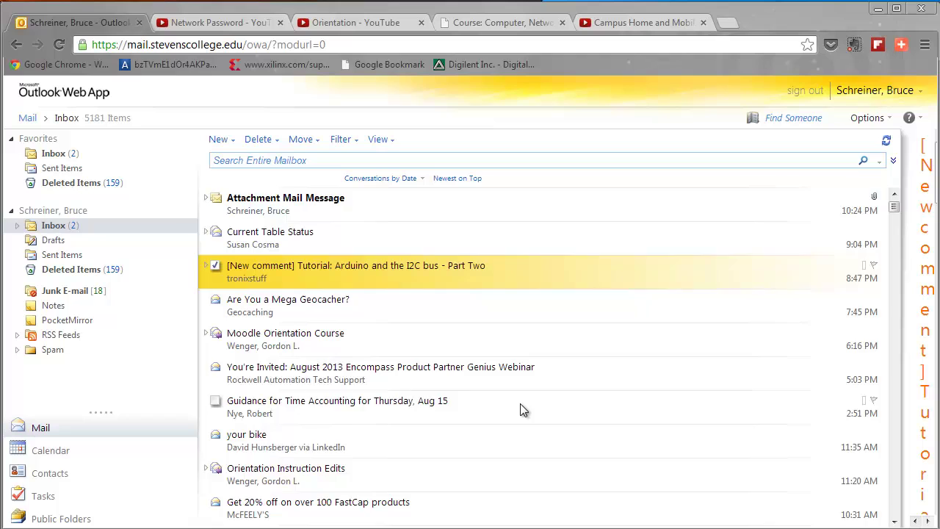
scroll(520, 408, down, 1)
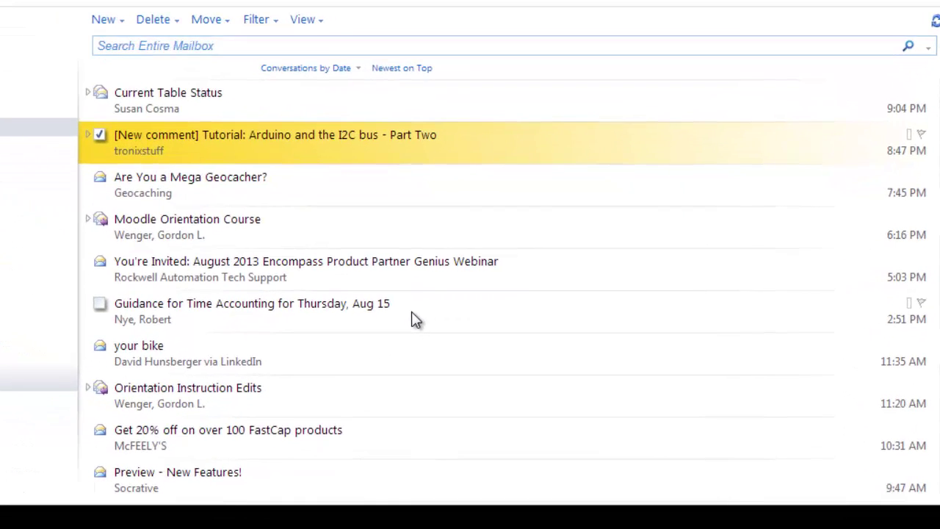
scroll(456, 369, down, 1)
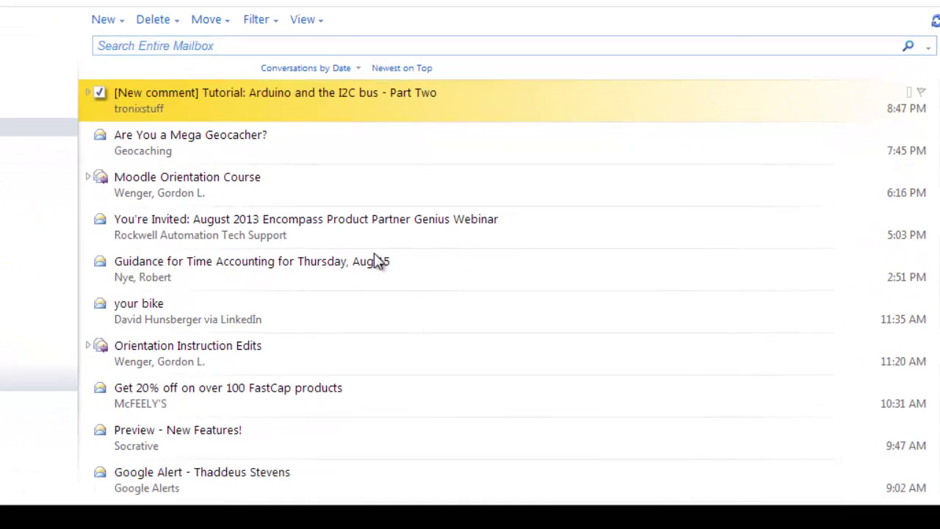
click(346, 275)
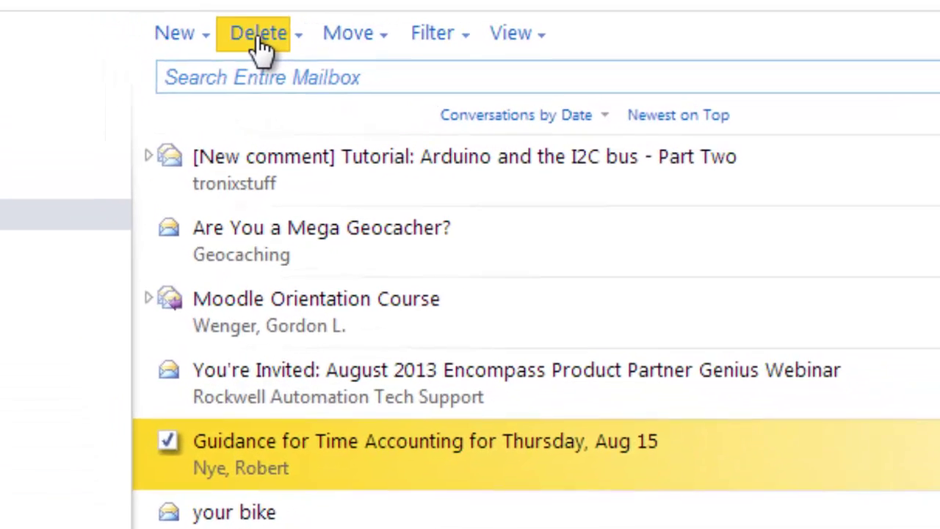
click(261, 48)
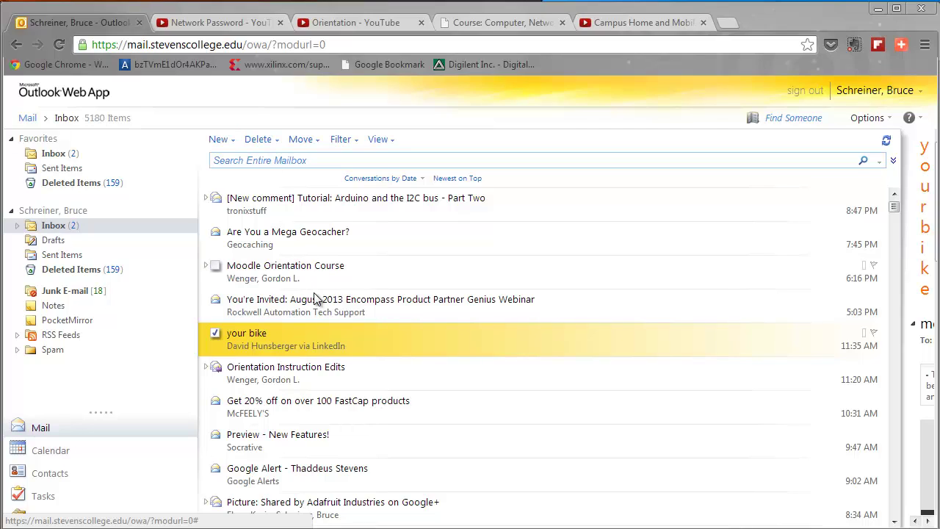
scroll(347, 356, down, 1)
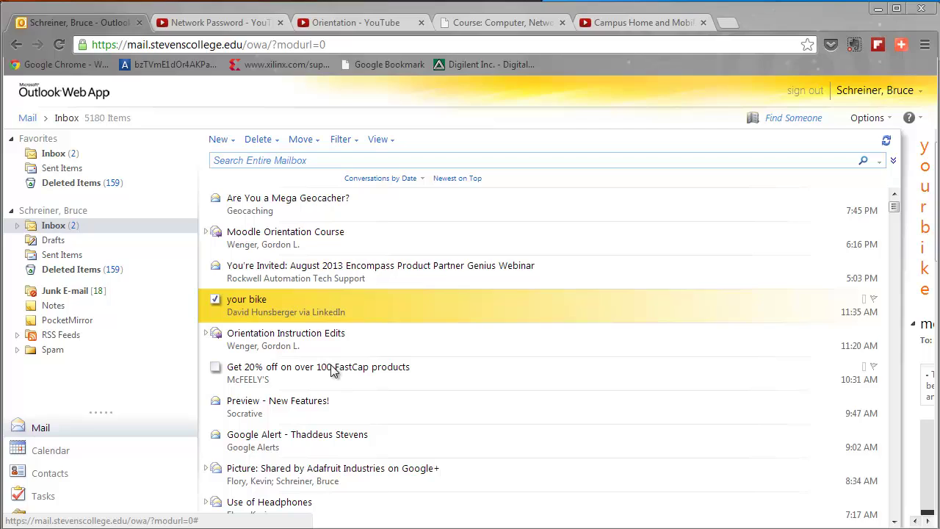
click(338, 382)
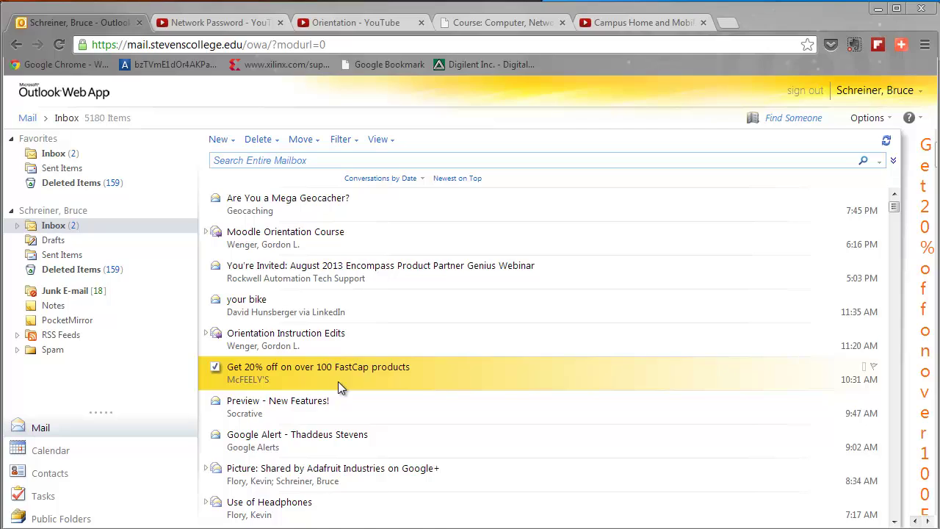
scroll(339, 382, down, 1)
scroll(338, 382, down, 1)
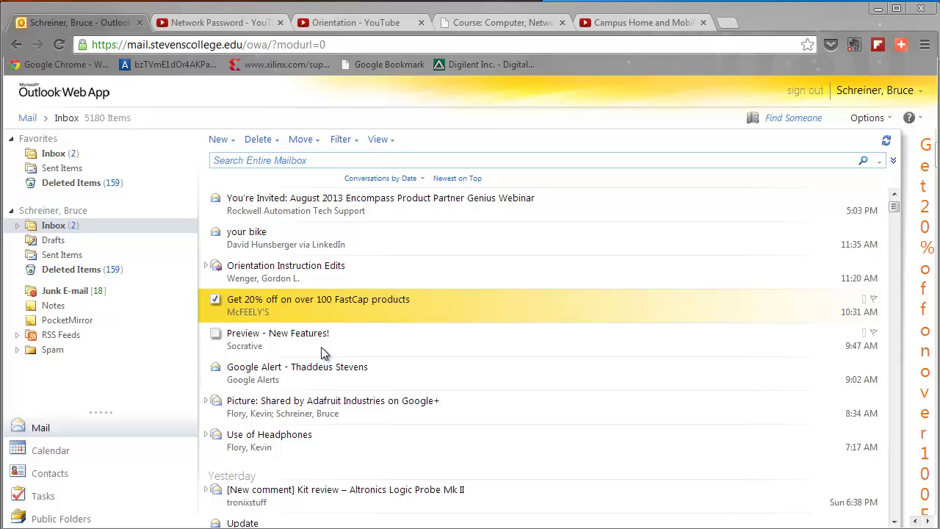
ctrl+click(312, 345)
ctrl+click(327, 380)
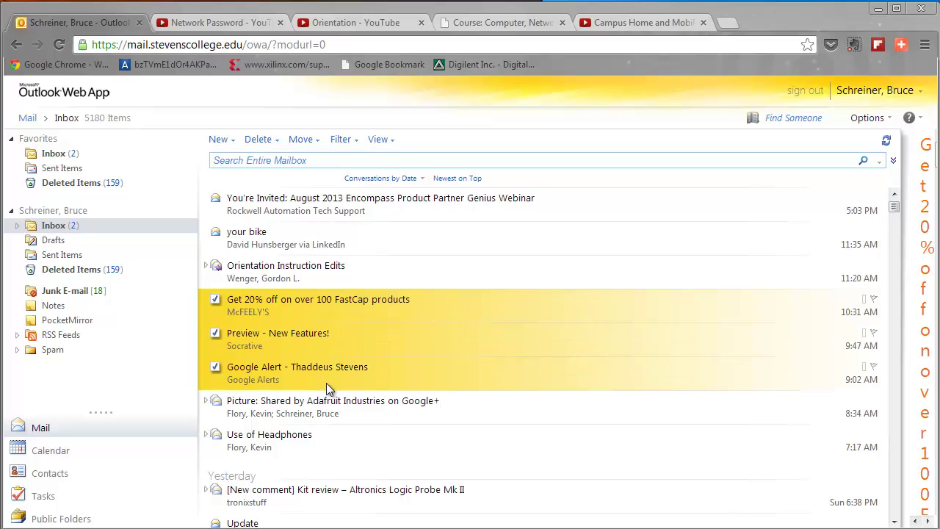
ctrl+click(357, 447)
ctrl+click(390, 482)
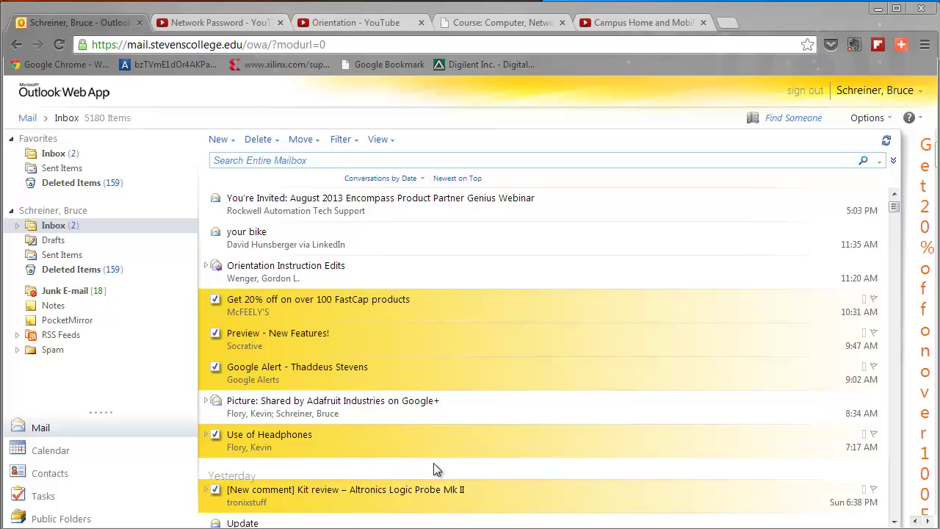
click(365, 303)
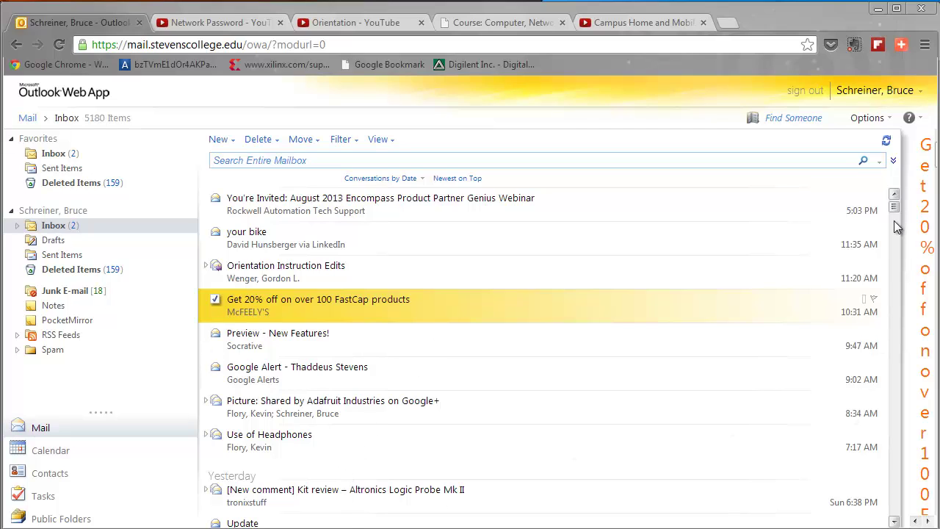
scroll(902, 226, down, 5)
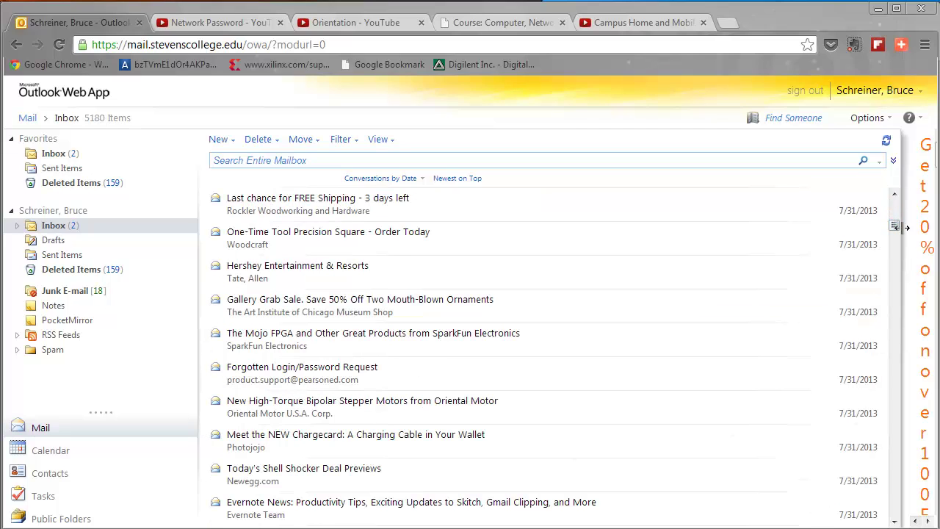
shift+click(551, 297)
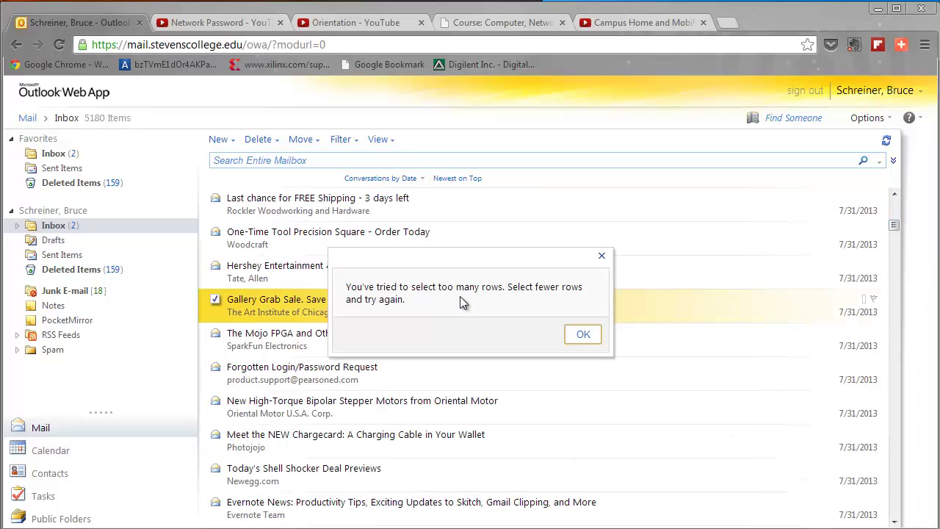
click(583, 336)
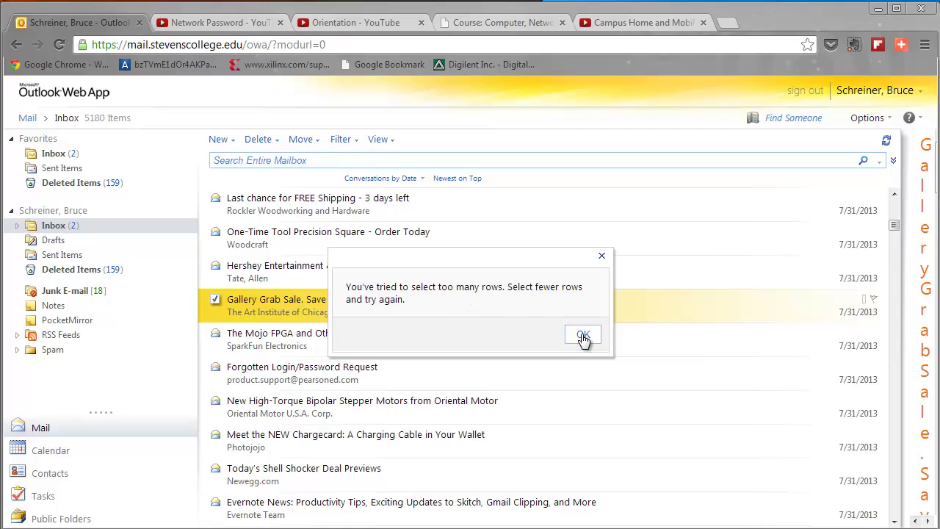
click(602, 253)
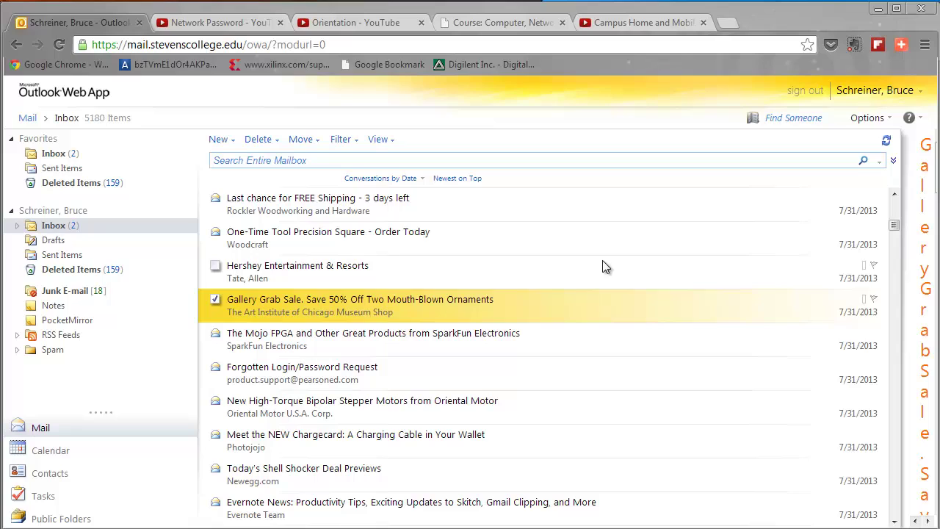
click(360, 250)
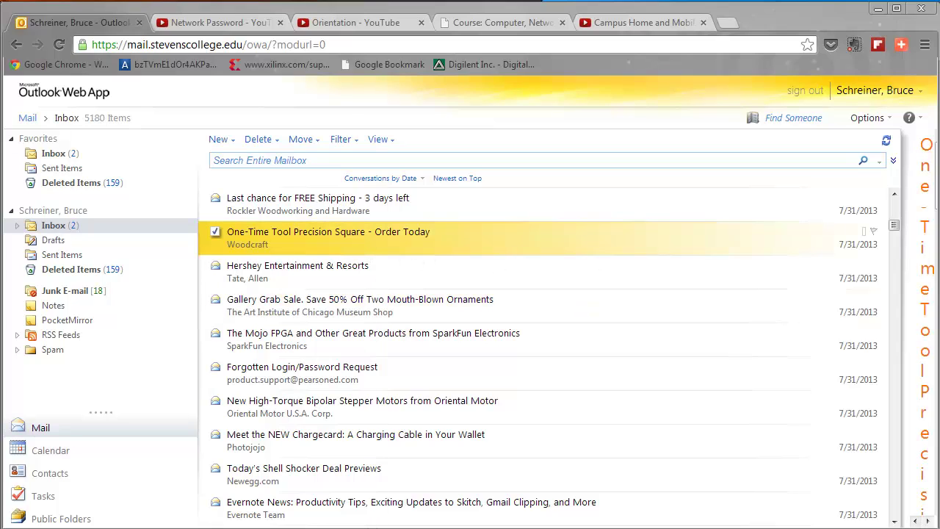
shift+click(298, 476)
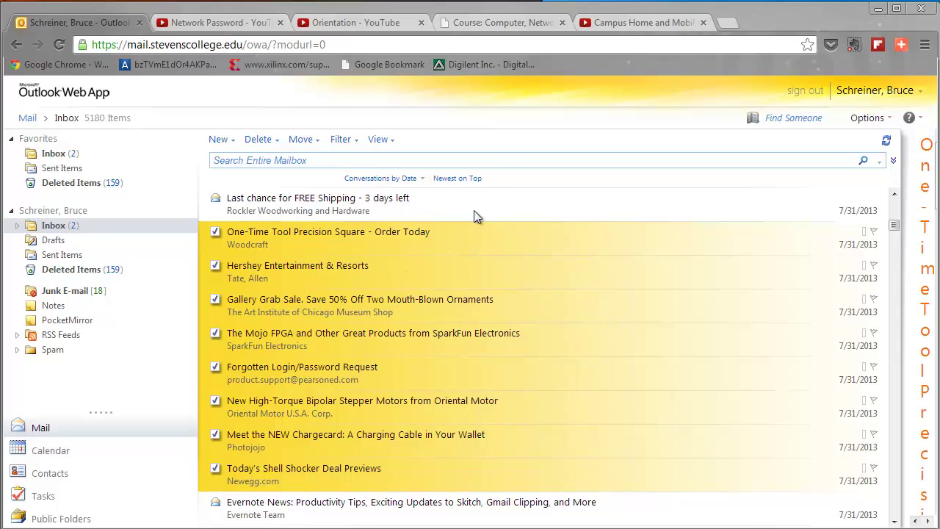
click(515, 212)
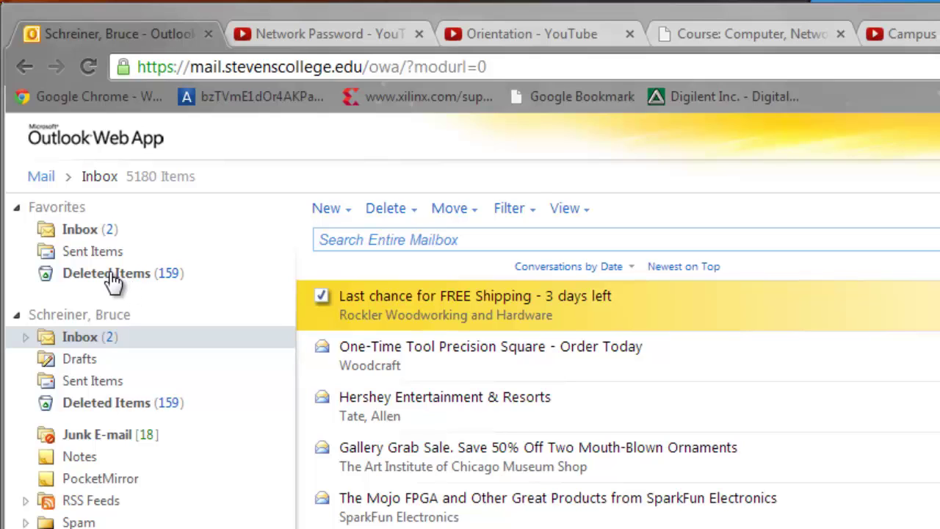
Open the Deleted Items folder and scroll through its 581 messages
click(111, 275)
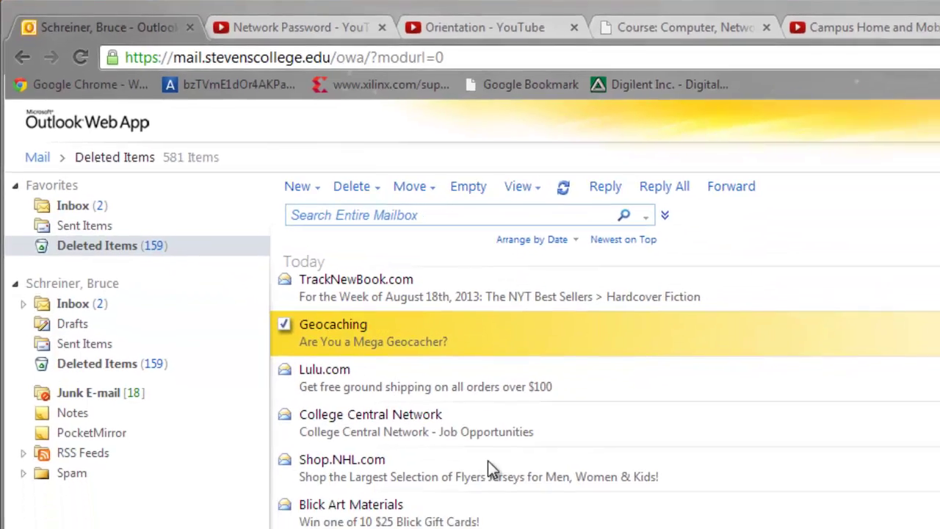
scroll(485, 455, down, 3)
scroll(390, 379, down, 5)
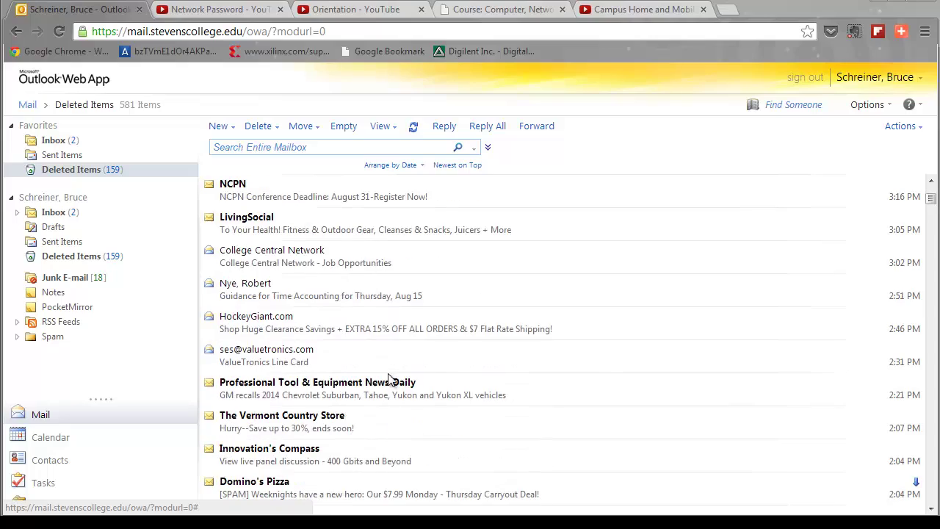
scroll(390, 378, down, 2)
scroll(388, 373, down, 3)
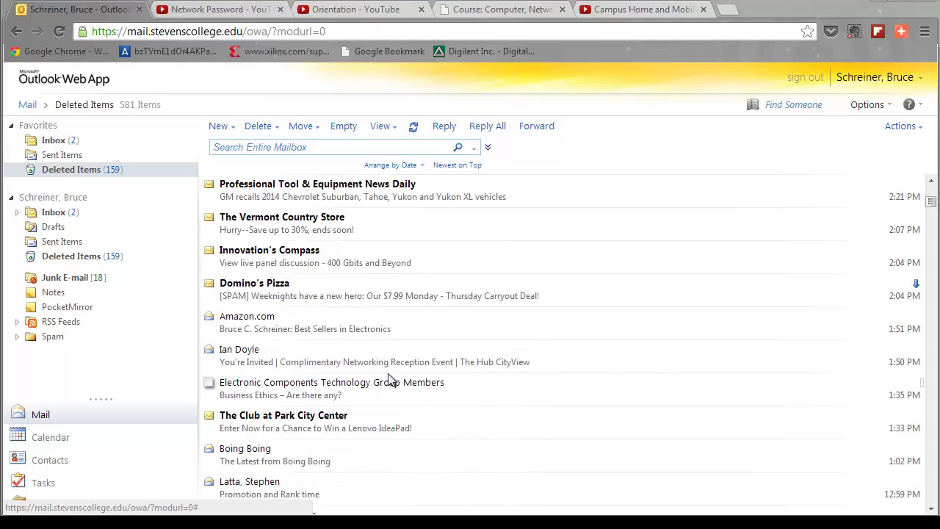
scroll(388, 373, down, 4)
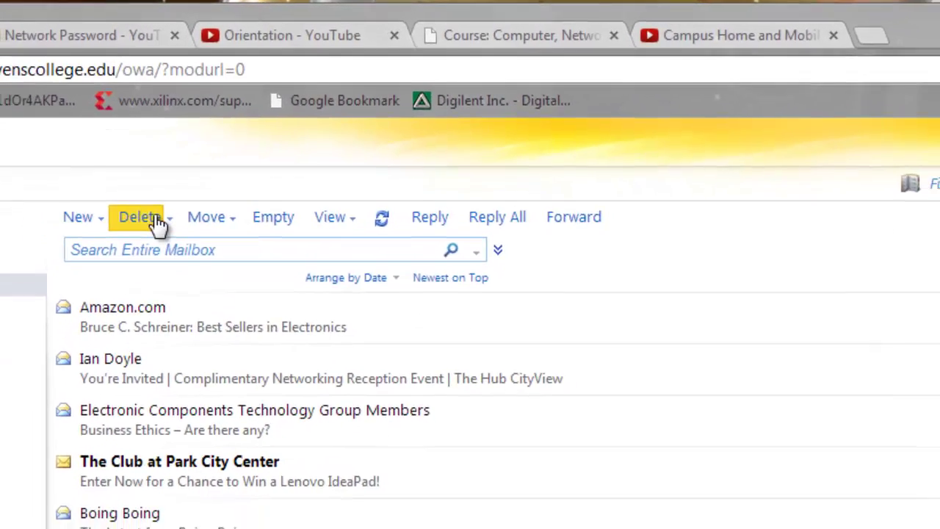
Empty Deleted Items to 0 items, confirming the permanent removal, then go back to the Inbox
click(273, 217)
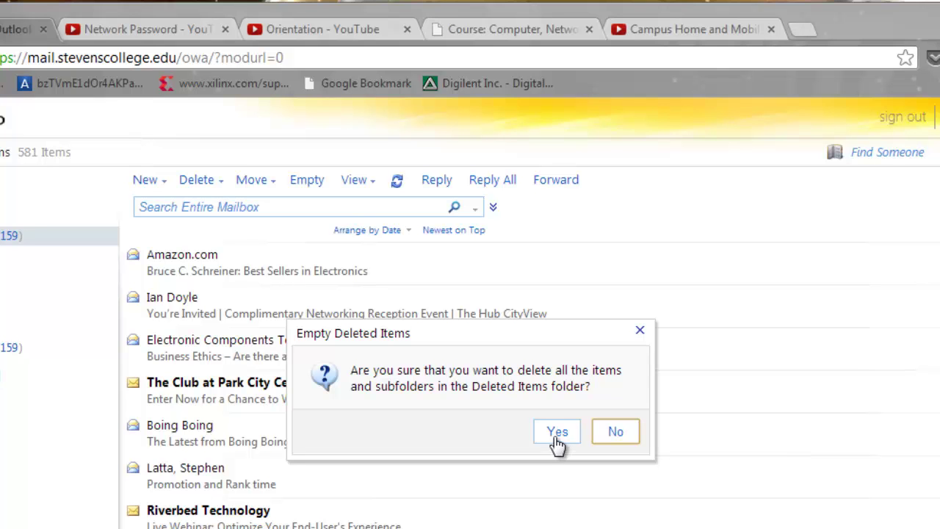
click(558, 435)
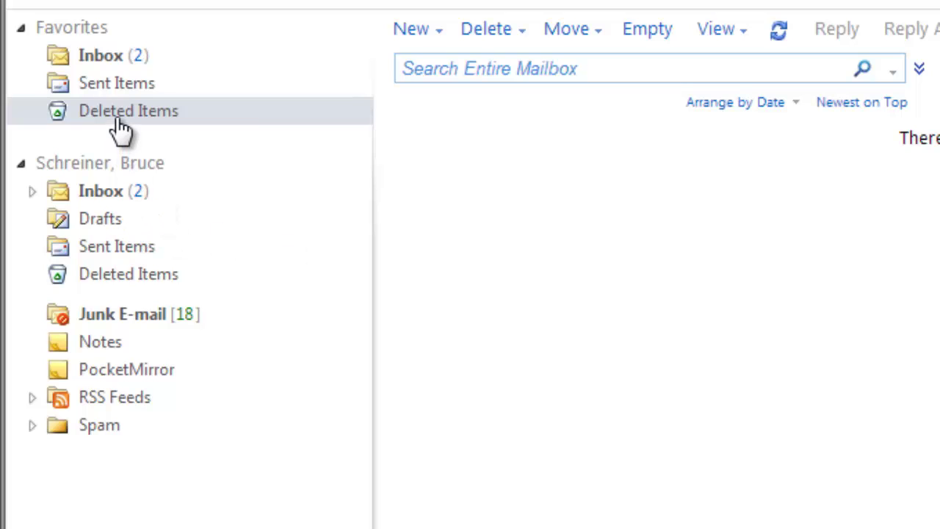
click(103, 198)
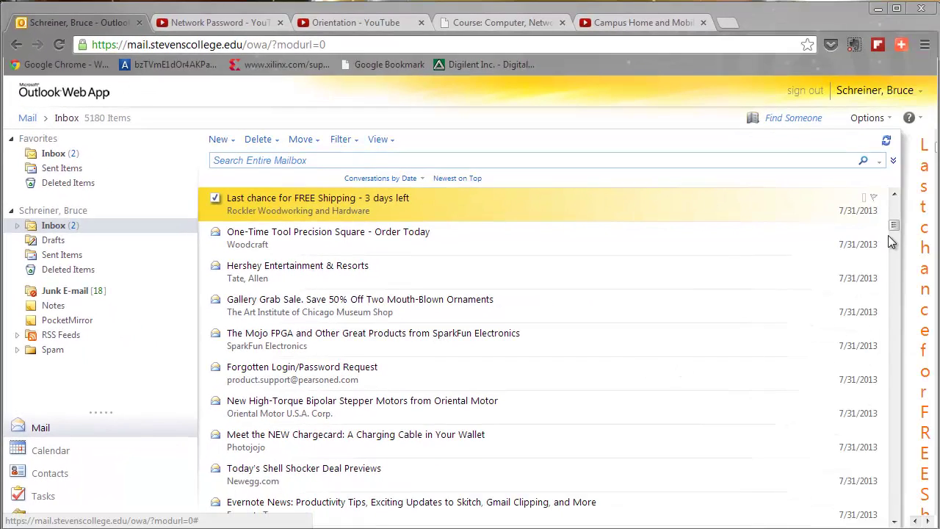
Scroll the Inbox to select the 10:24 PM 'Attachment Mail Message', then return to the top
mouse_move(894, 226)
mouse_down()
mouse_move(895, 237)
mouse_move(897, 208)
mouse_up()
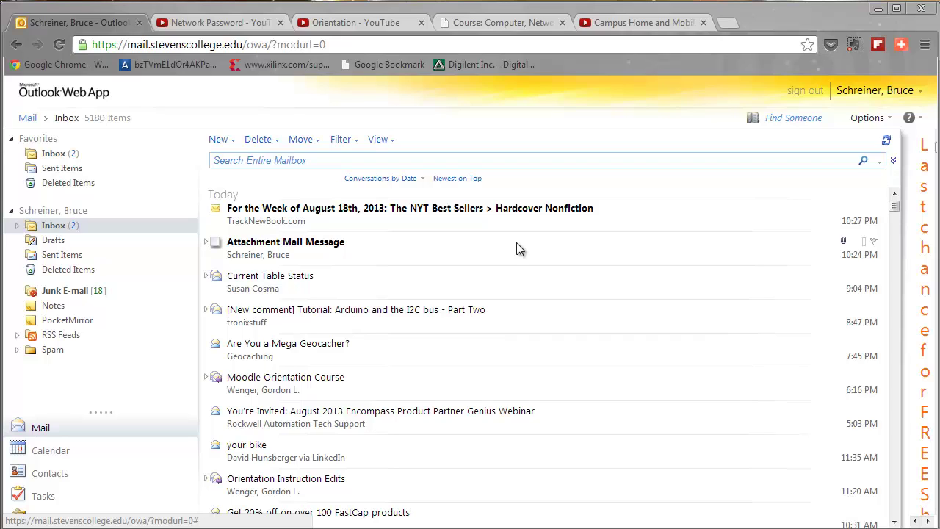
click(332, 251)
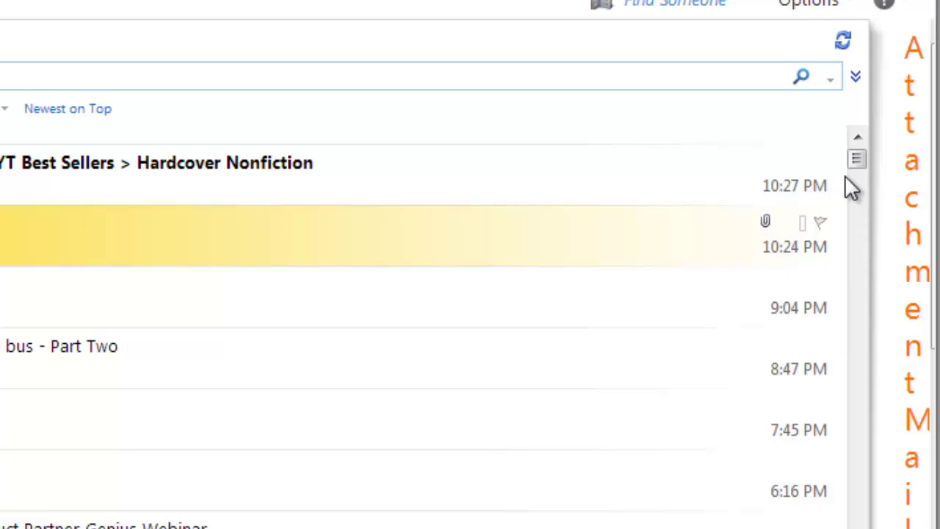
drag(856, 198, 856, 252)
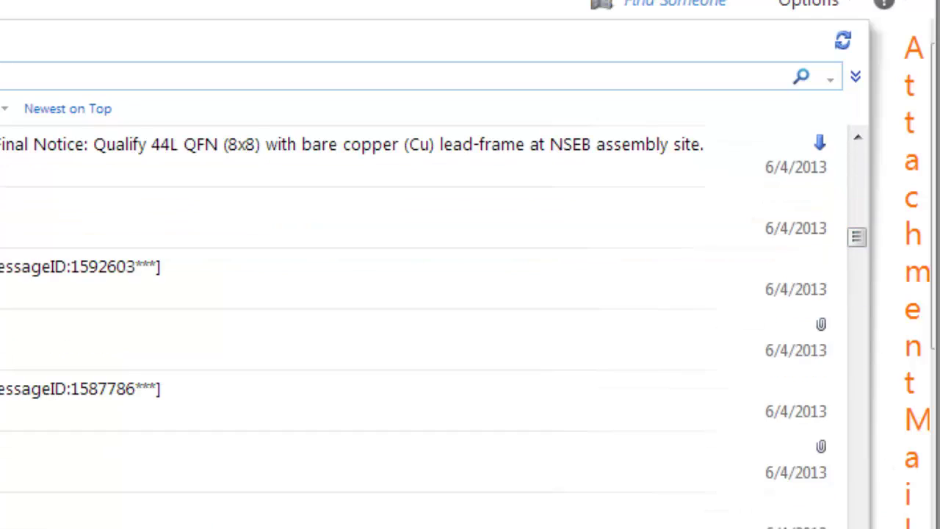
scroll(821, 137, down, 2)
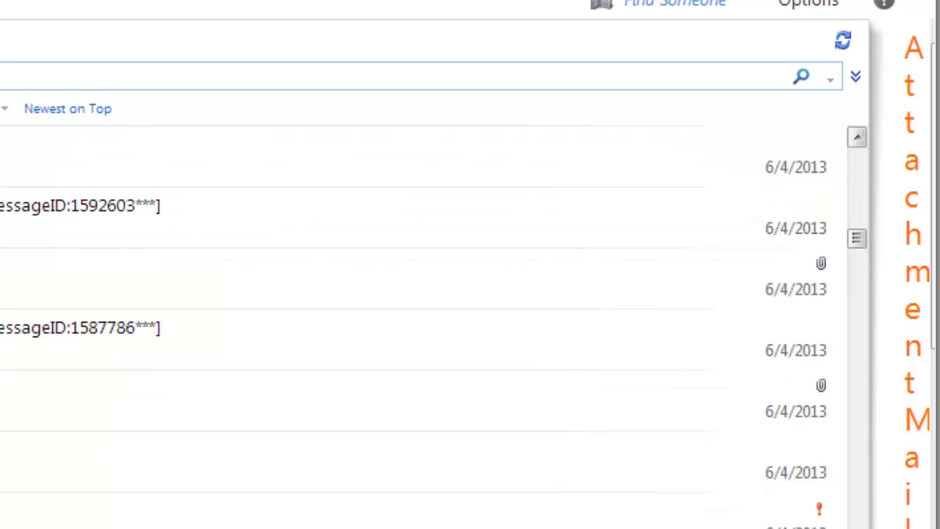
click(864, 141)
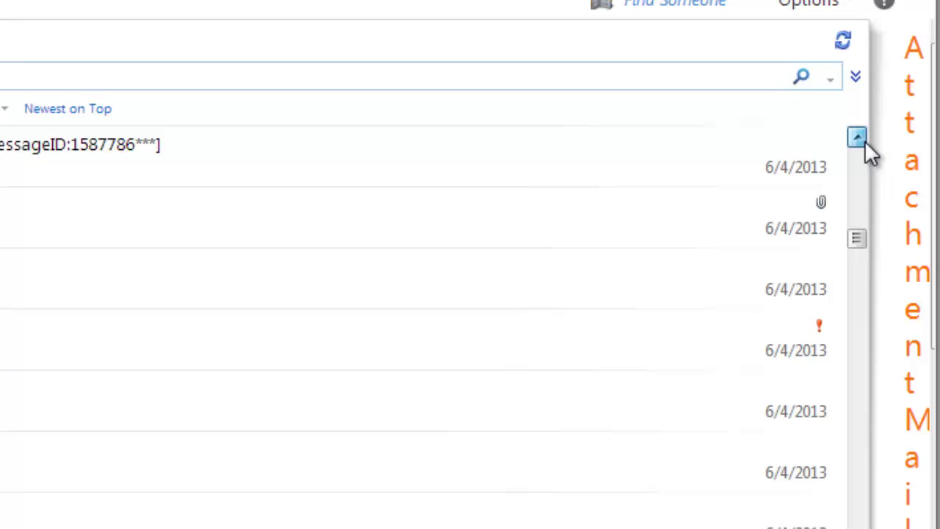
click(864, 140)
click(864, 140)
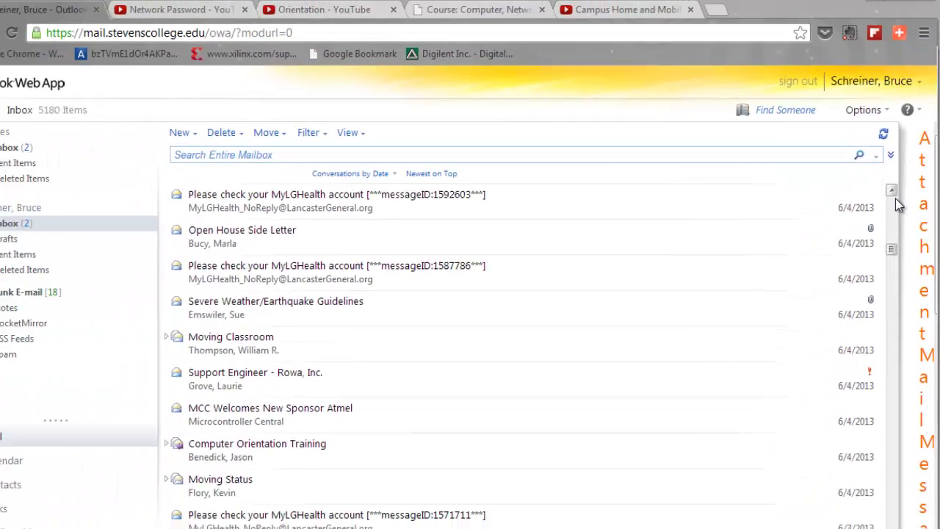
drag(893, 194, 894, 194)
drag(893, 236, 894, 202)
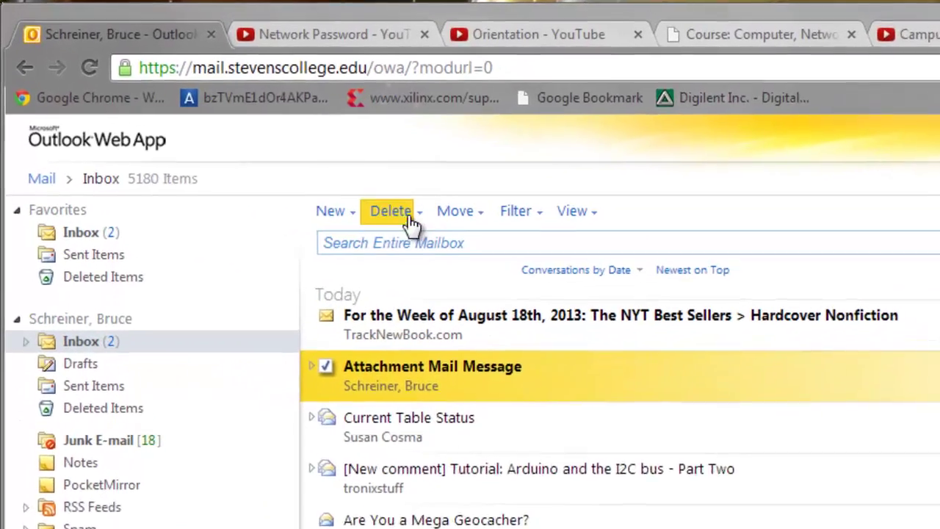
Delete the 'Attachment Mail Message', empty Deleted Items, and go back to the 5179-item Inbox
click(263, 141)
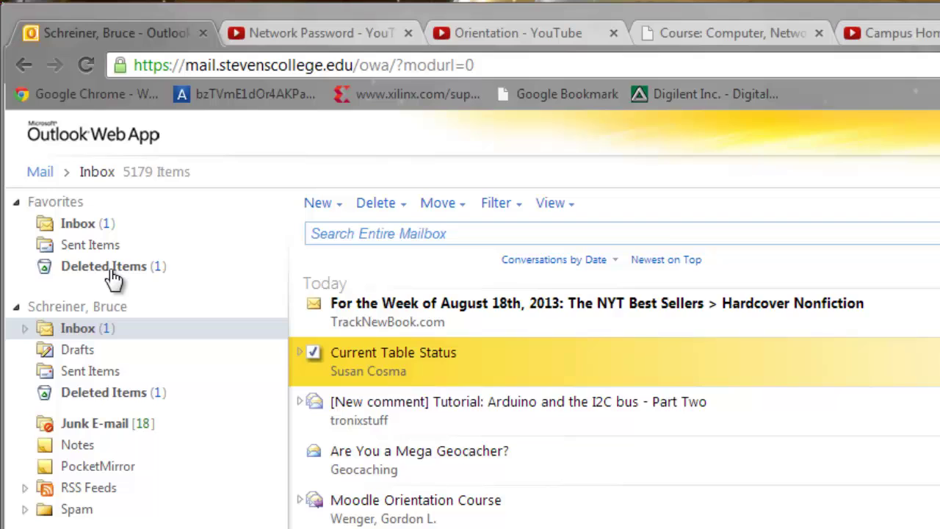
click(114, 268)
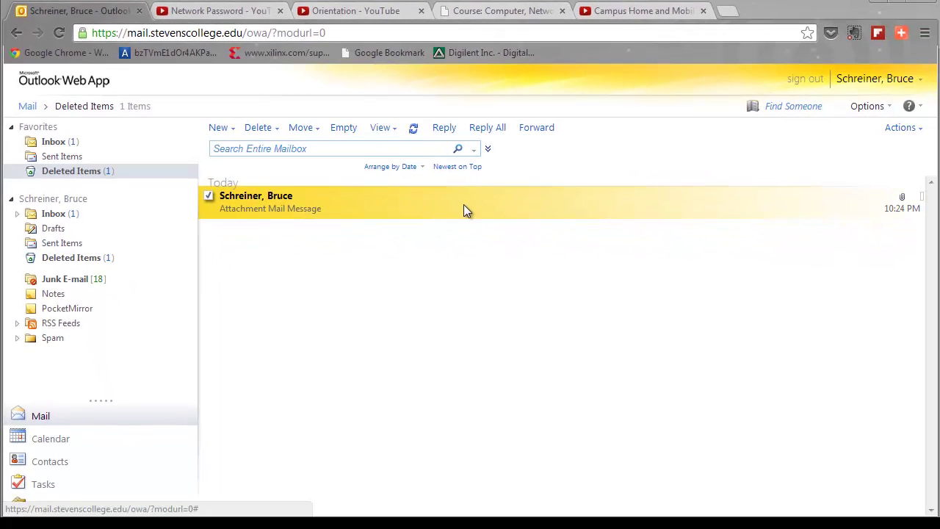
click(343, 129)
click(540, 323)
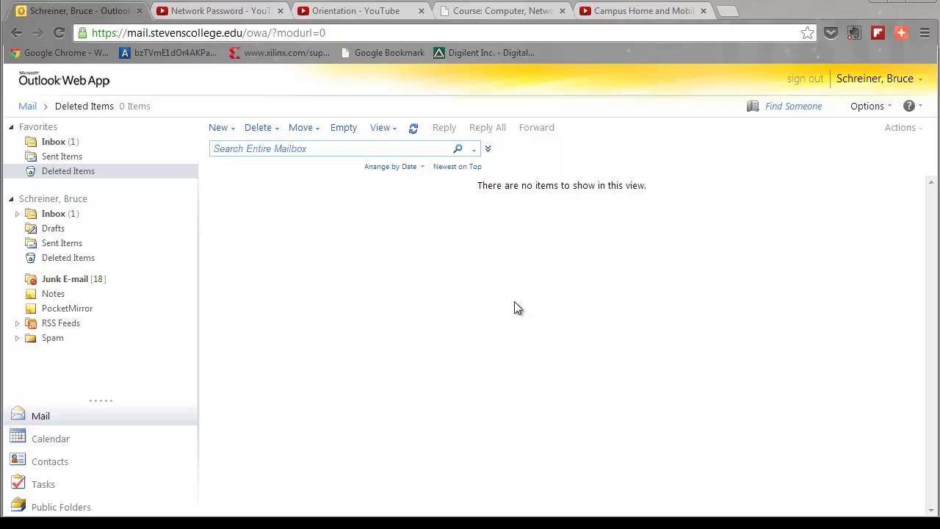
click(45, 217)
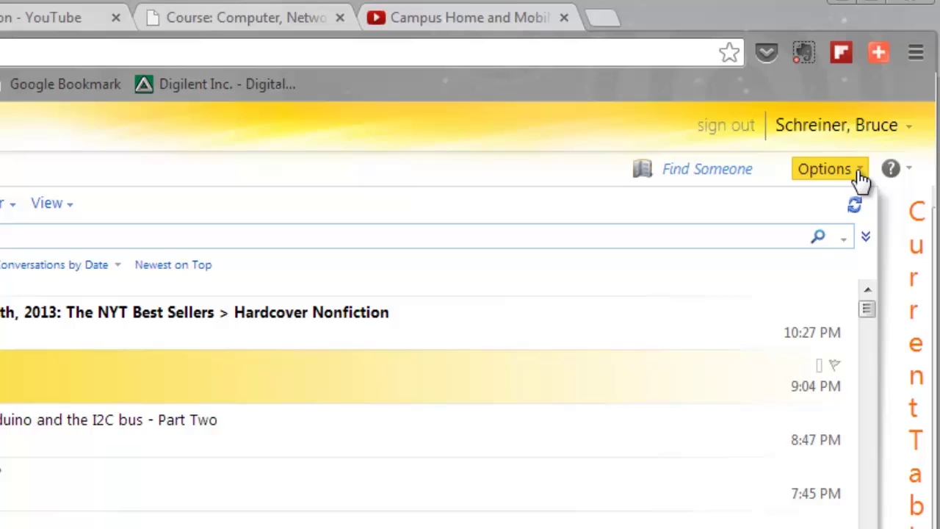
Open See All Options and view the Organize E-Mail rules and Public Groups pages
click(859, 173)
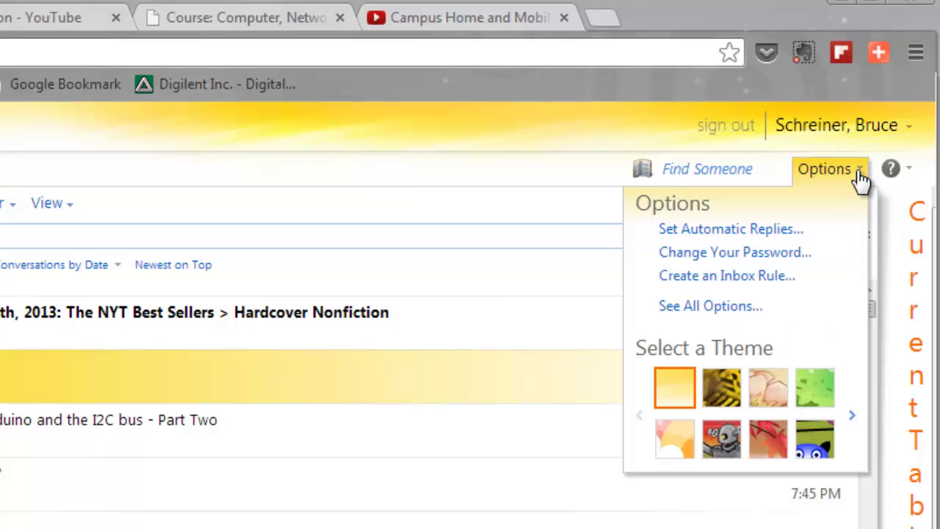
click(729, 318)
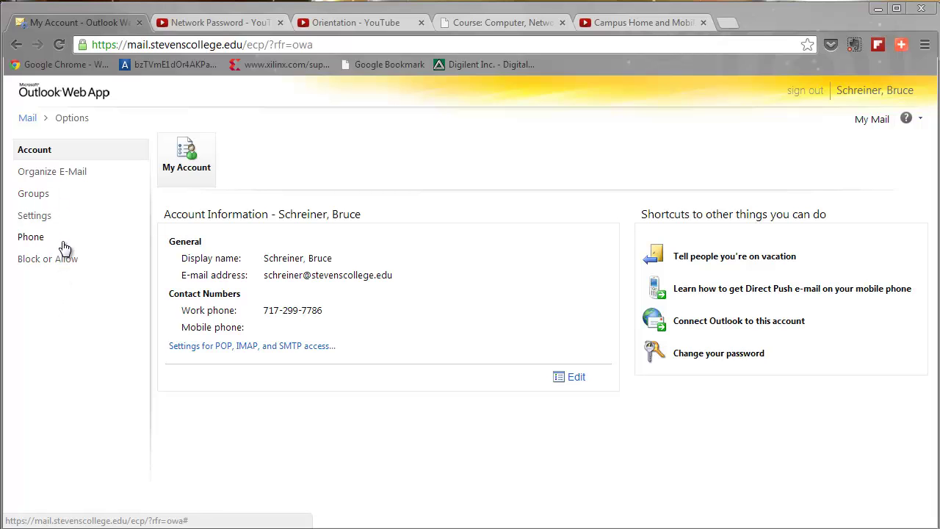
click(46, 175)
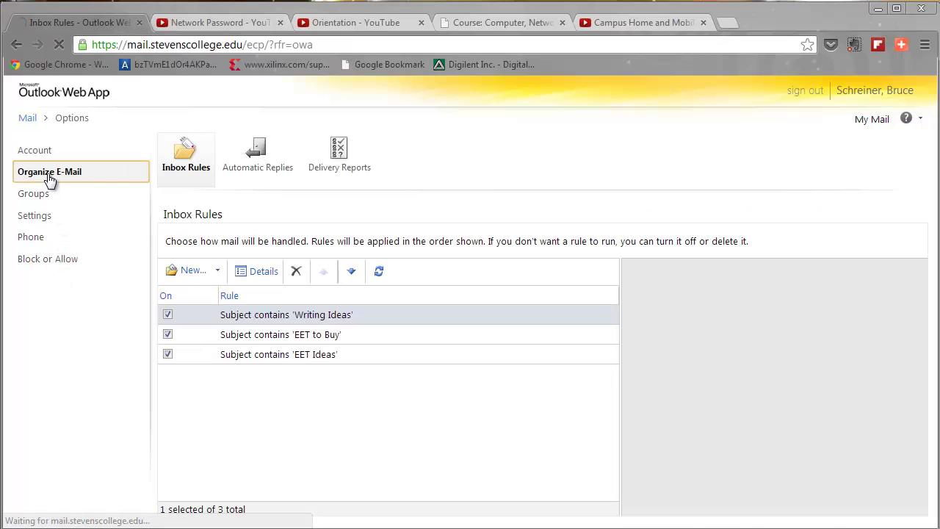
click(32, 197)
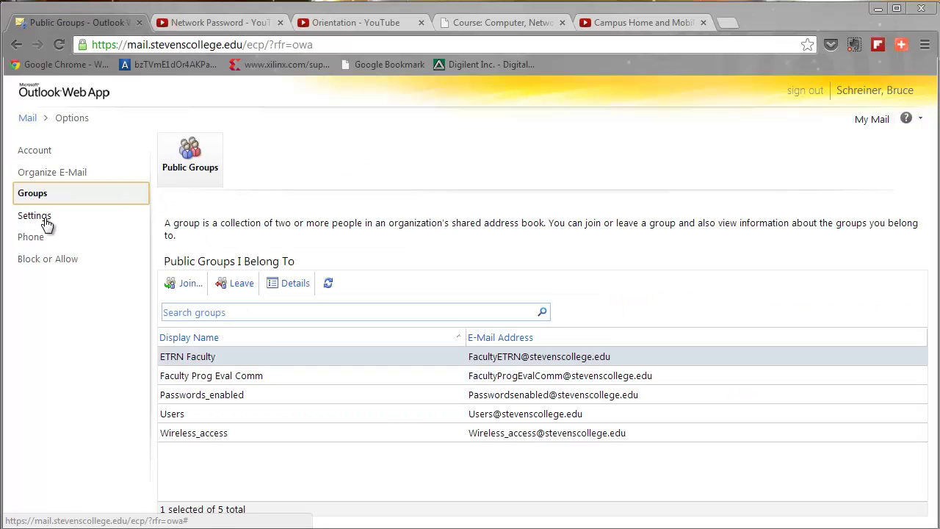
Open the Mail Settings page and scroll through its signature, read receipt and reading pane options
click(41, 218)
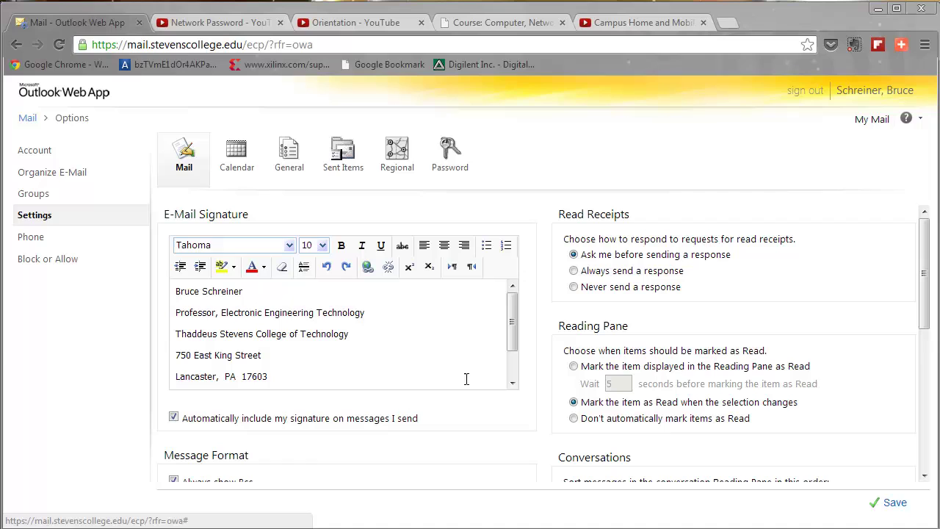
scroll(928, 253, down, 1)
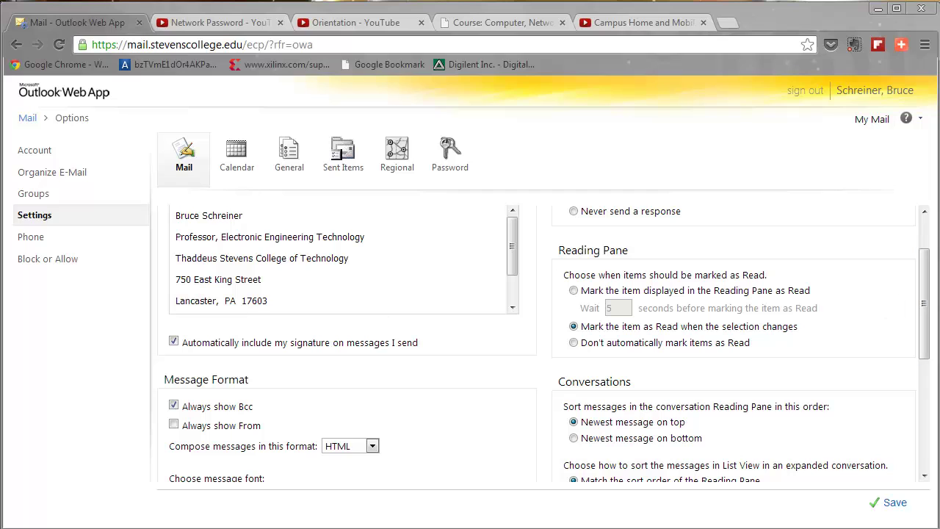
mouse_move(924, 266)
mouse_down()
mouse_move(921, 381)
mouse_move(931, 371)
mouse_move(927, 238)
mouse_move(927, 430)
mouse_up()
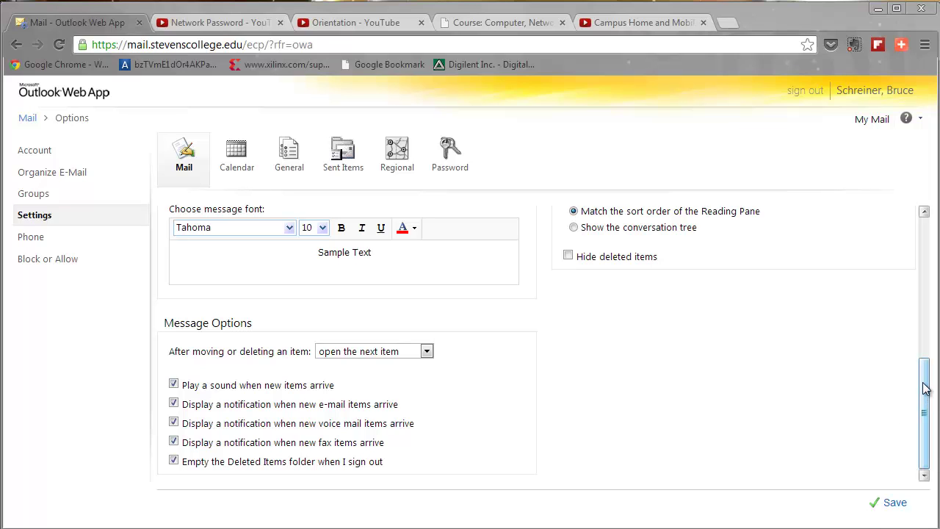
mouse_move(926, 389)
mouse_down()
mouse_move(929, 179)
mouse_move(935, 243)
mouse_up()
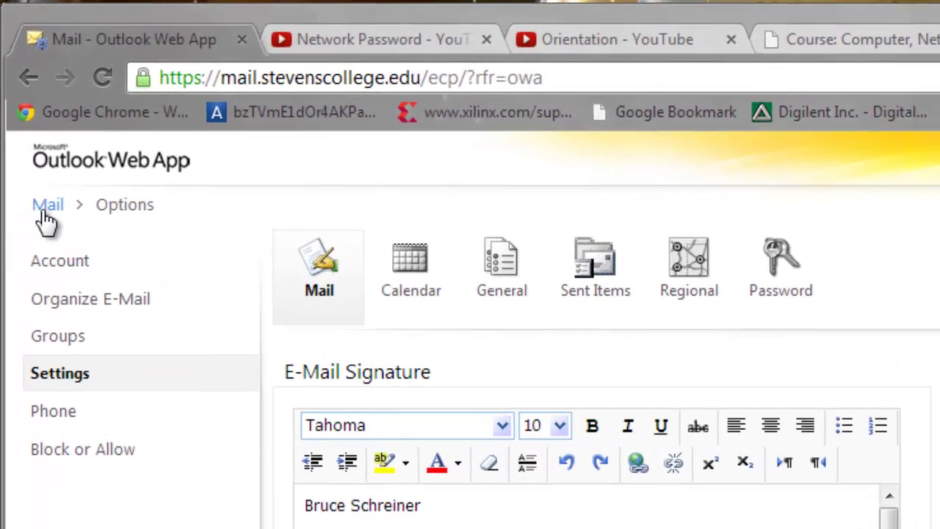
Return to Mail, expand the Inbox subfolders, and browse EET to Buy, EET Professional Development and EET Marketing
click(44, 212)
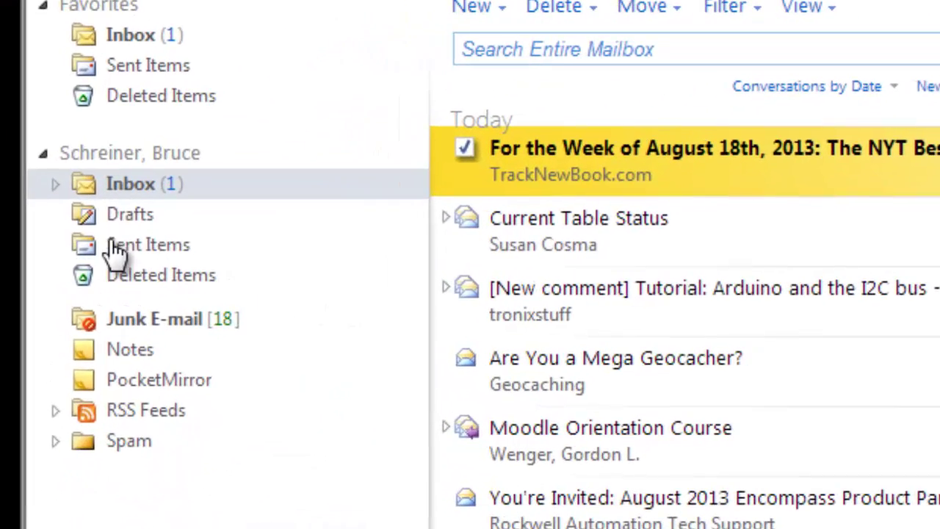
click(56, 186)
drag(408, 202, 380, 337)
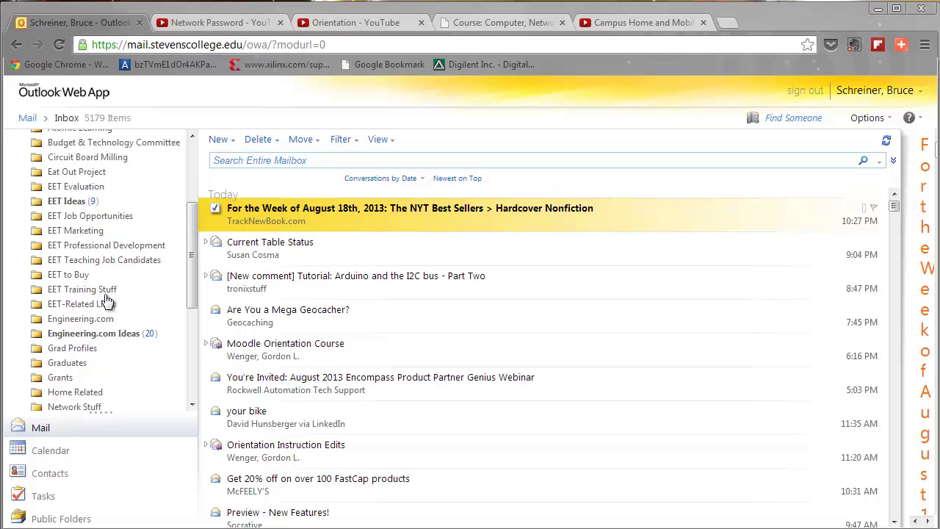
click(77, 277)
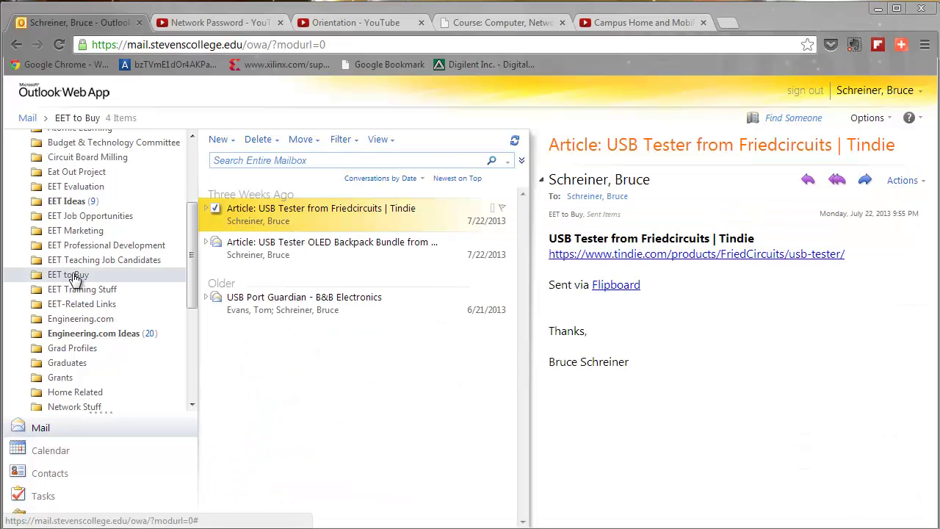
click(80, 245)
click(79, 230)
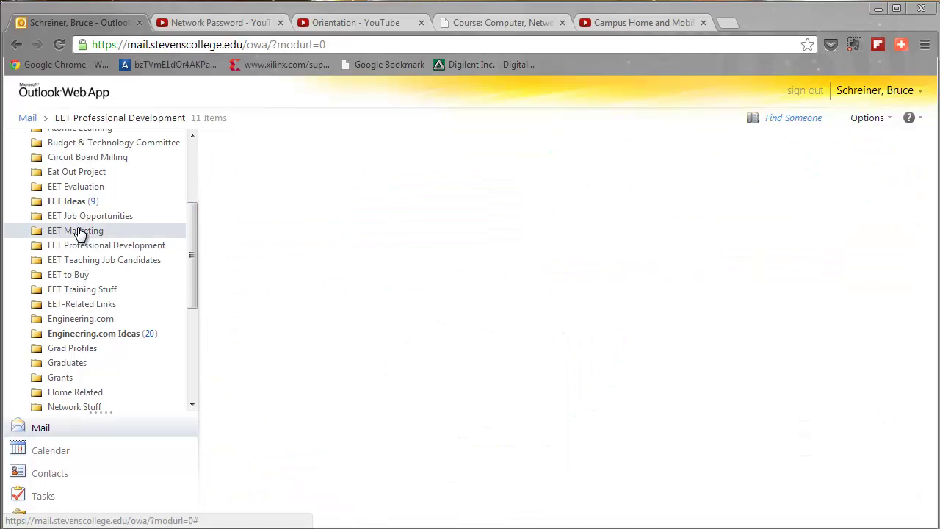
scroll(192, 245, up, 3)
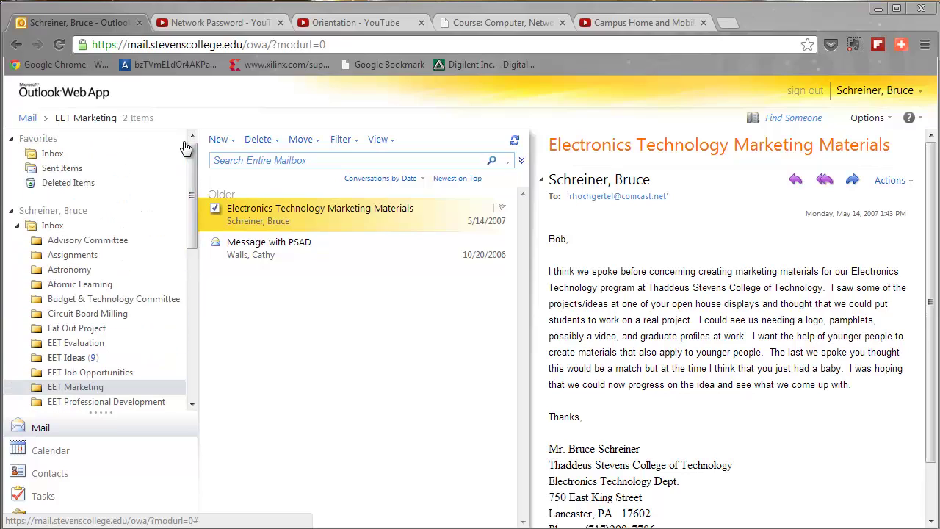